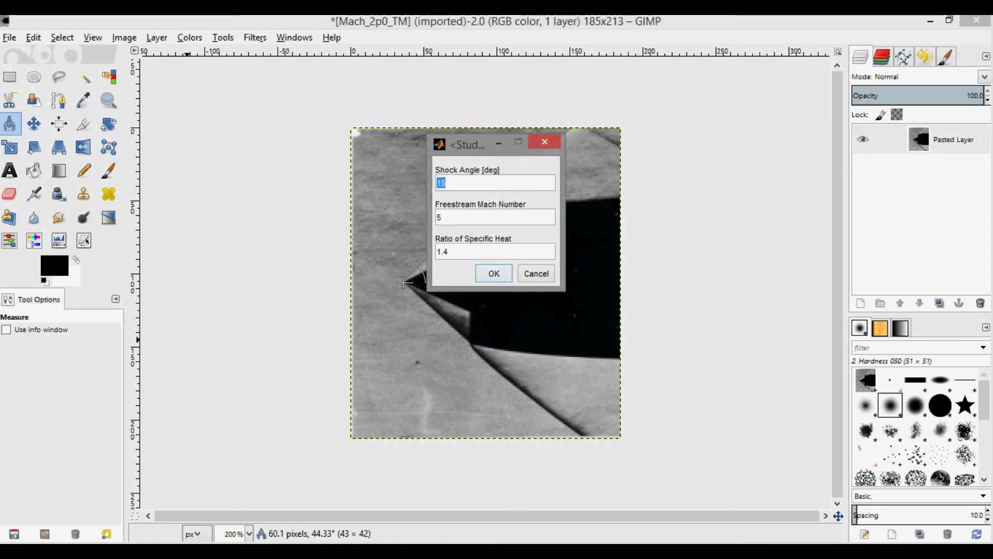
# Step: Enter a 44.33° shock angle and submit the Mach 5, heat-ratio 1.4 cone-flow inputs
pyautogui.write('44.33')
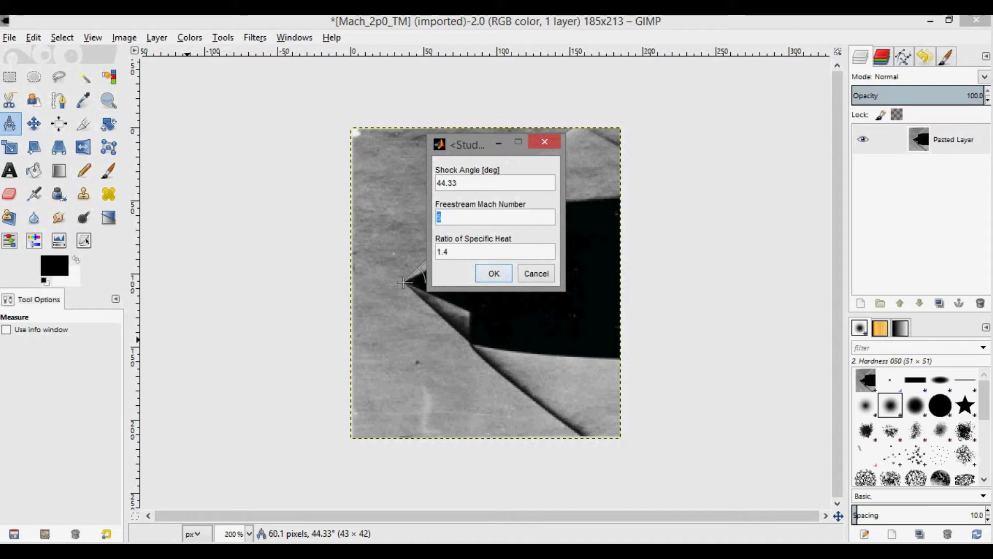
pyautogui.press('Tab')
pyautogui.press('Tab')
pyautogui.press('Return')
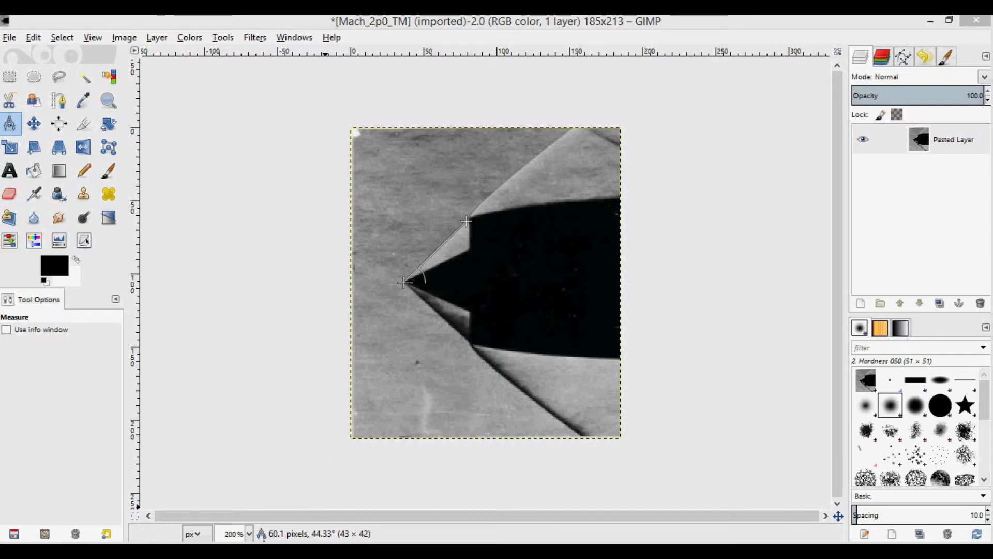
# Step: Bring MATLAB Figure 1 to the front, reposition it, then maximize and restore it
pyautogui.click(318, 478)
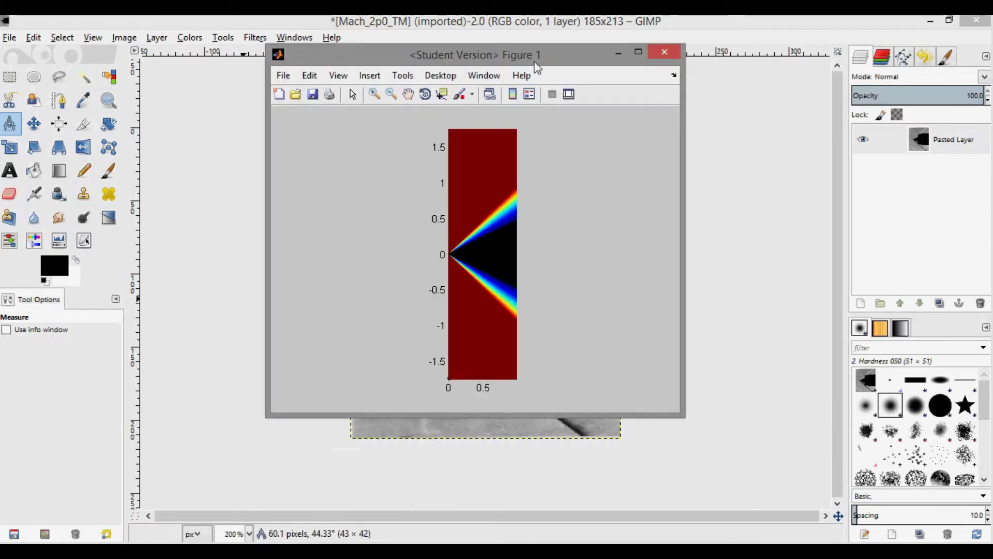
pyautogui.moveTo(538, 61); pyautogui.dragTo(647, 63)
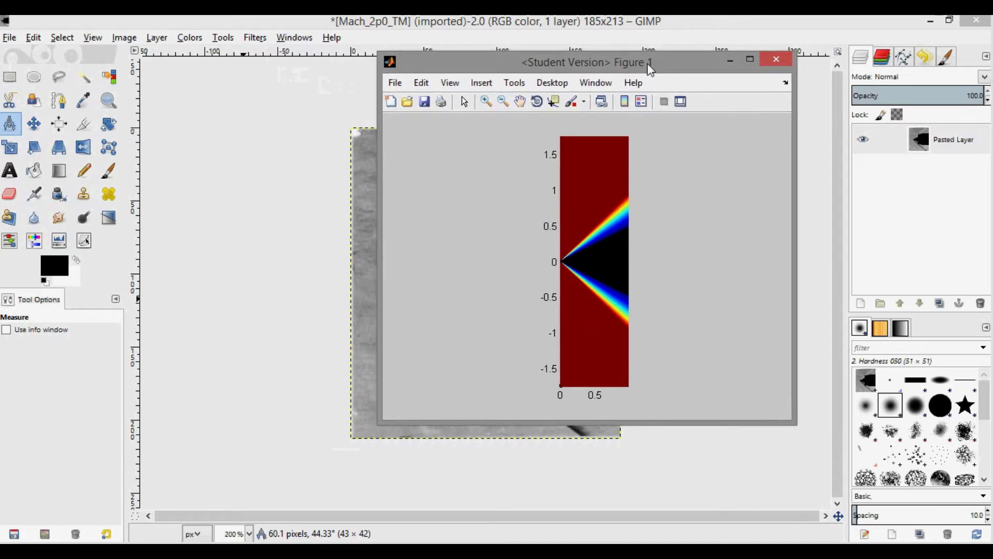
pyautogui.doubleClick(647, 63)
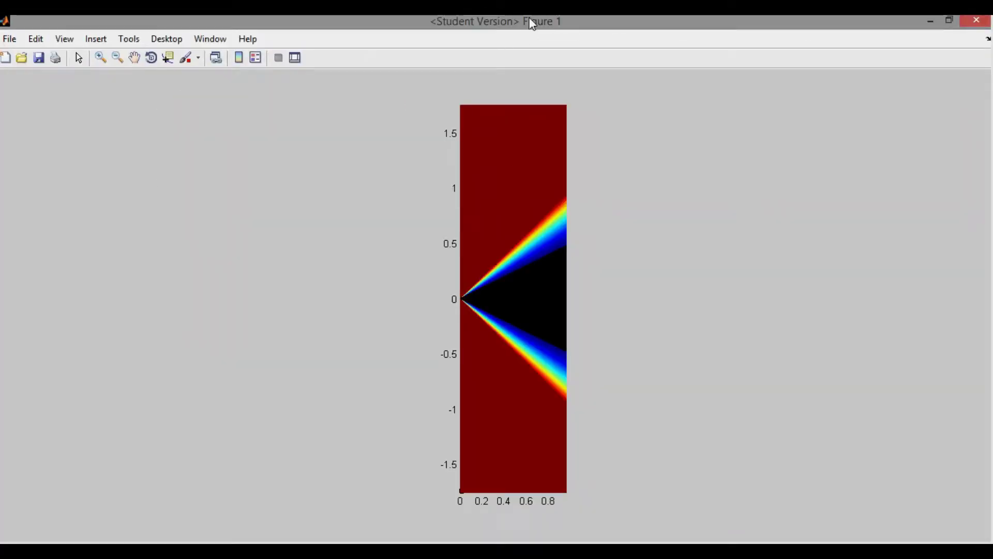
pyautogui.doubleClick(531, 23)
# Step: Start saving the figure via File > Save As with PNG as the type, then close the dialog
pyautogui.click(395, 83)
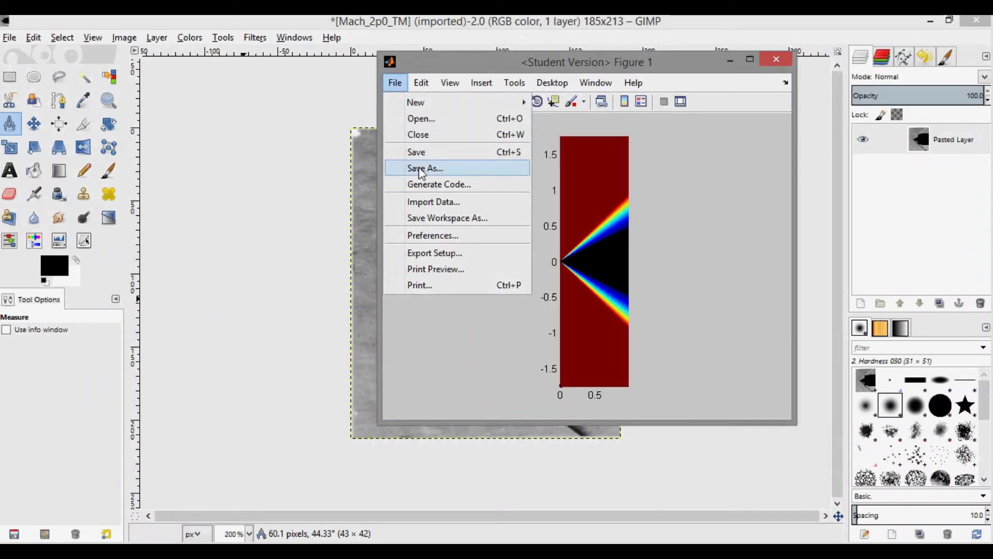
pyautogui.click(423, 170)
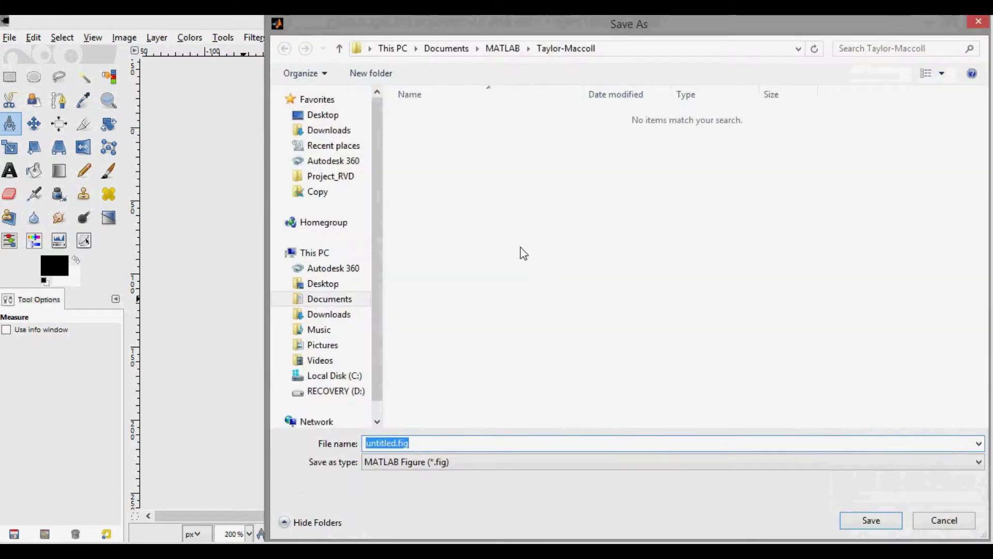
pyautogui.click(443, 469)
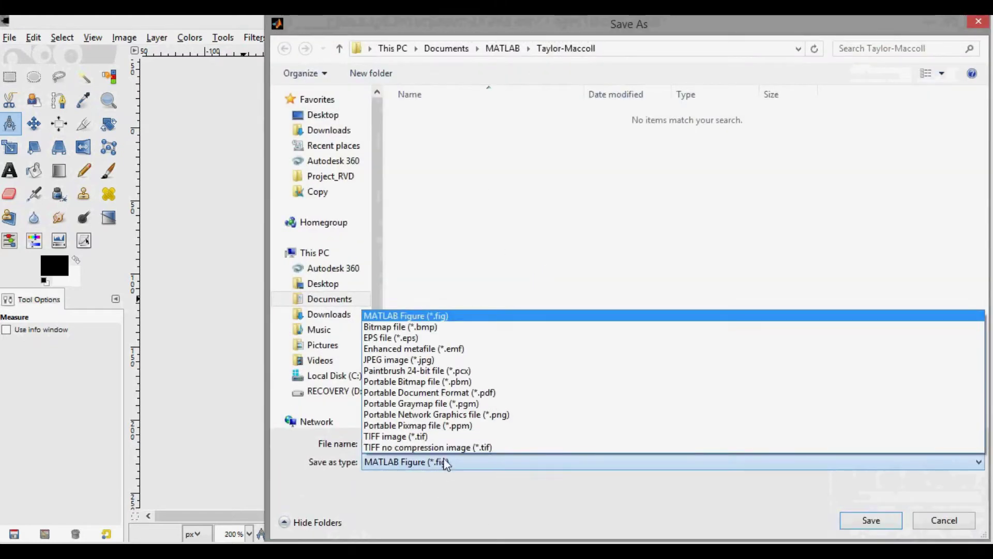
pyautogui.click(461, 415)
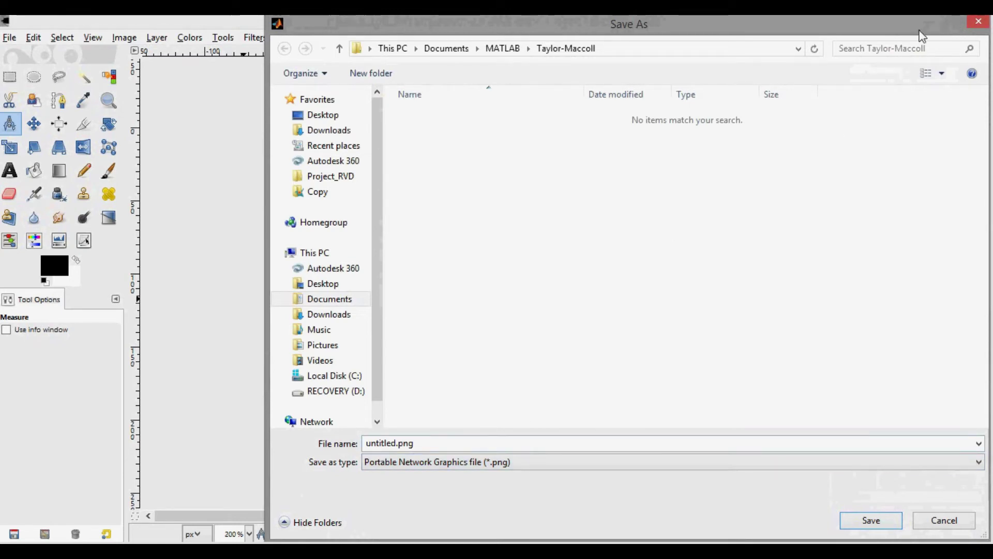
pyautogui.click(976, 21)
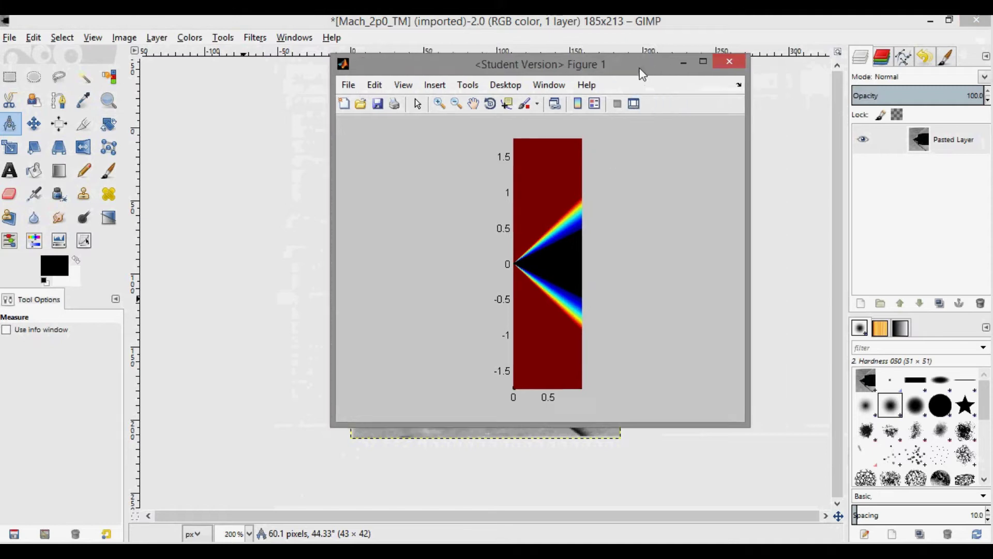
# Step: Minimize the MATLAB figure and load Mach_2p0_TM.png as a new active layer over the photo
pyautogui.click(677, 65)
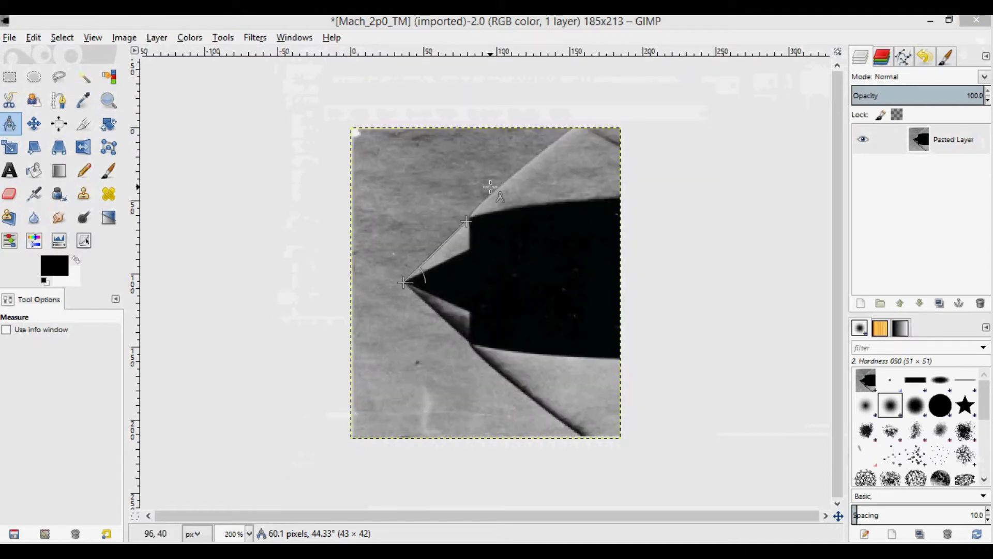
pyautogui.rightClick(492, 193)
pyautogui.moveTo(522, 205)
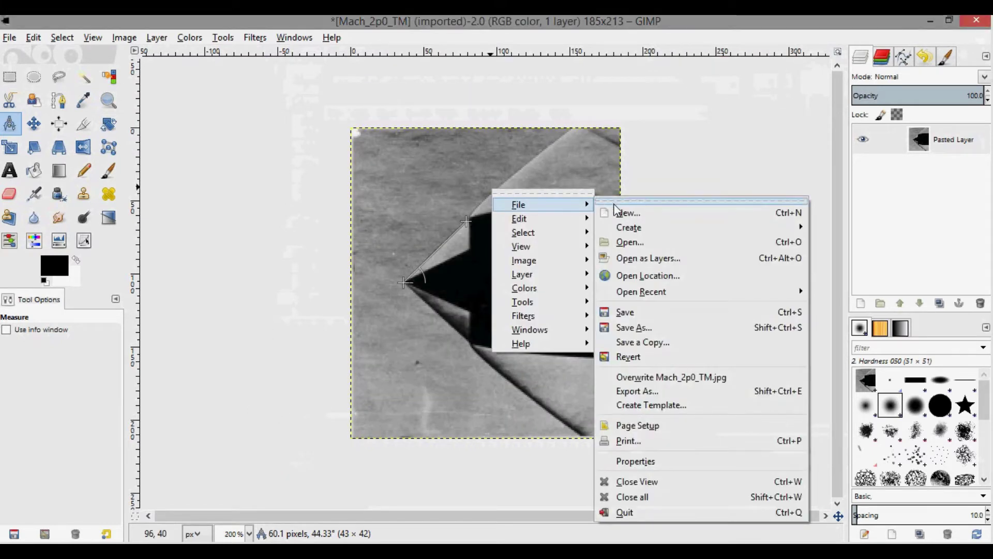
pyautogui.click(655, 260)
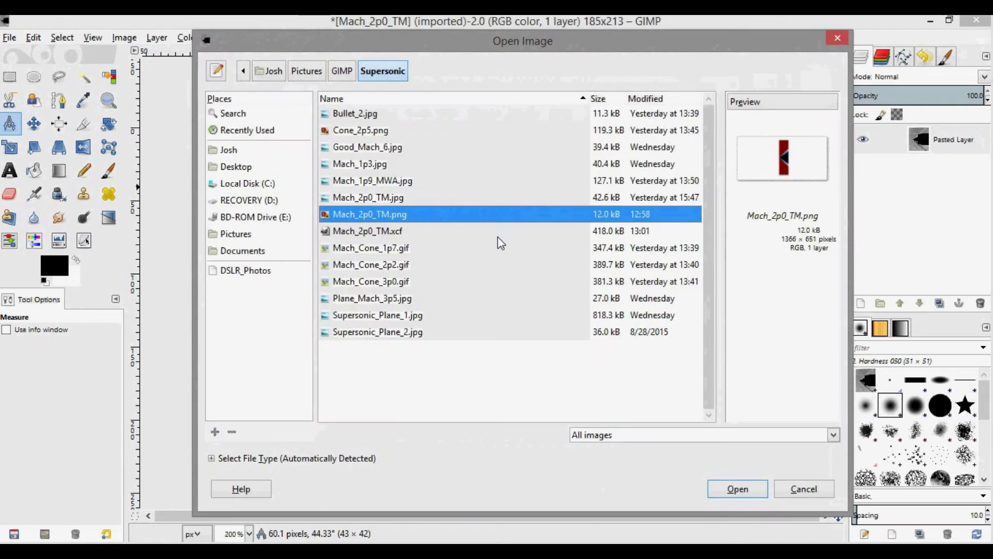
pyautogui.doubleClick(373, 212)
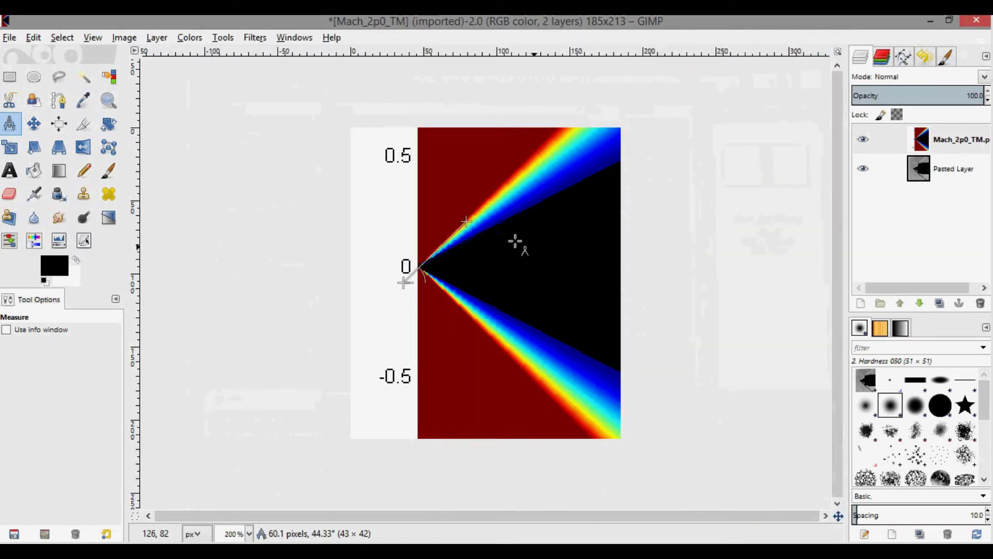
pyautogui.click(920, 148)
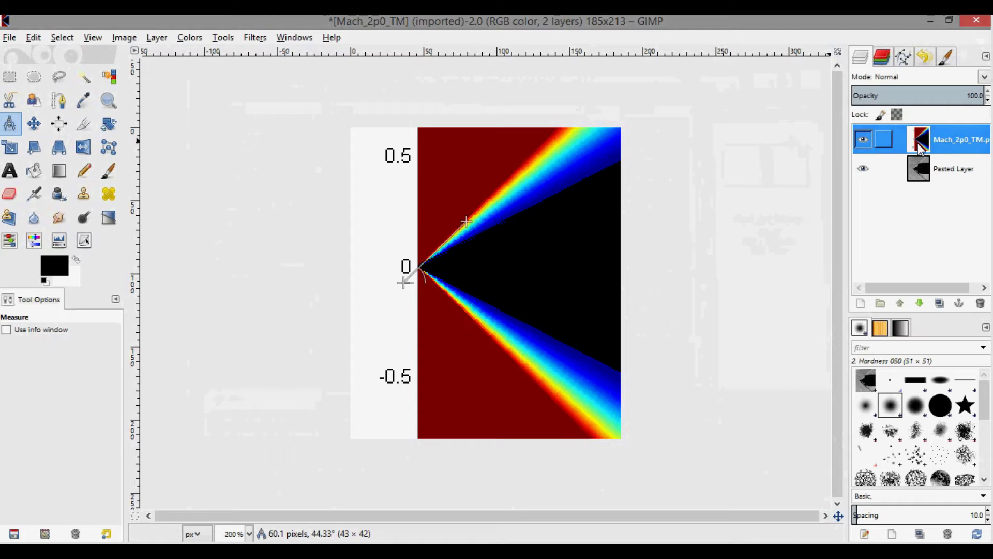
# Step: Scale the plot layer down to 1102 × 431 px
pyautogui.hotkey('shift', 't')
pyautogui.click(502, 289)
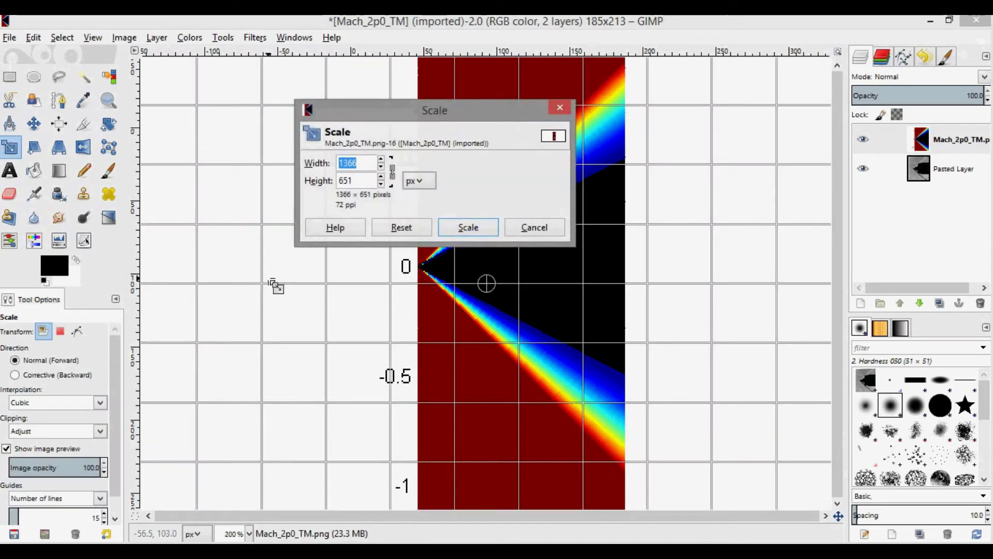
pyautogui.moveTo(202, 177); pyautogui.dragTo(562, 466)
pyautogui.click(341, 298)
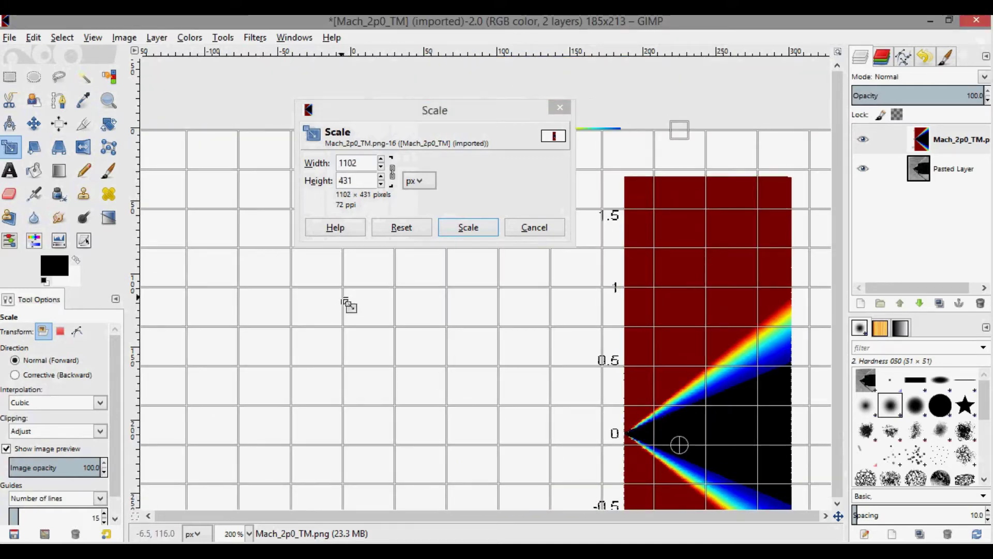
# Step: Move the plot layer up and left so the cone tip sits inside the image
pyautogui.press('m')
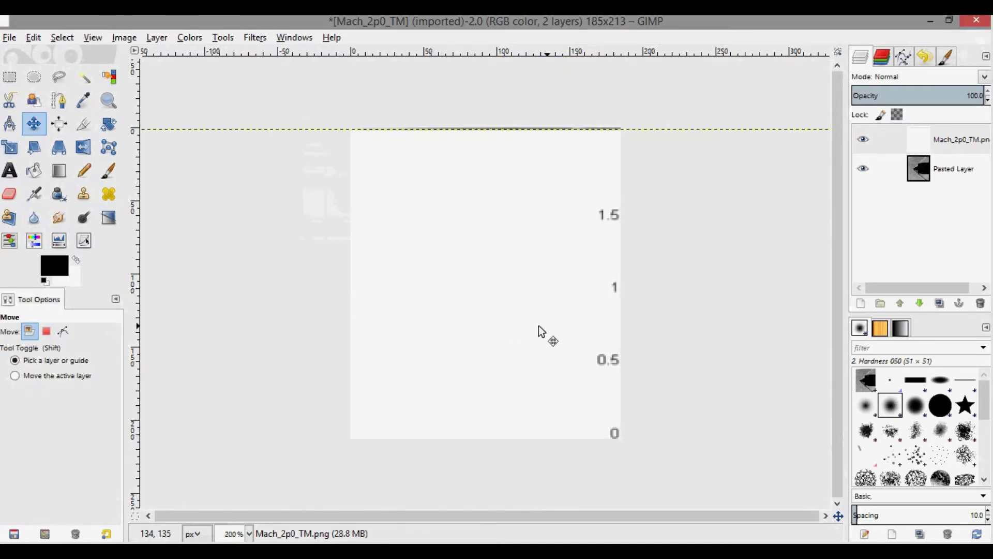
pyautogui.moveTo(543, 333); pyautogui.dragTo(420, 311)
pyautogui.moveTo(649, 399); pyautogui.dragTo(517, 270)
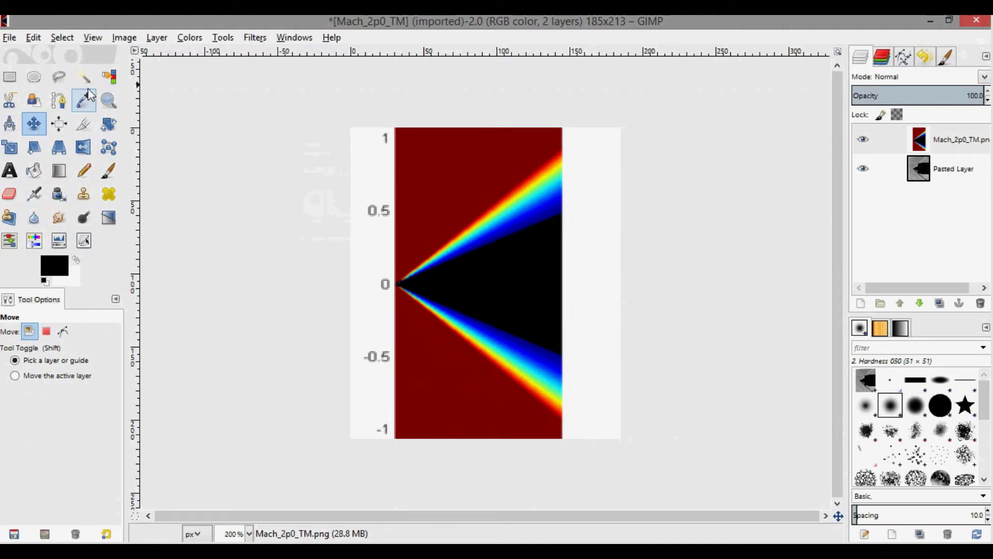
# Step: Copy the coloured plot area, without axis labels, into its own new pasted layer
pyautogui.click(11, 79)
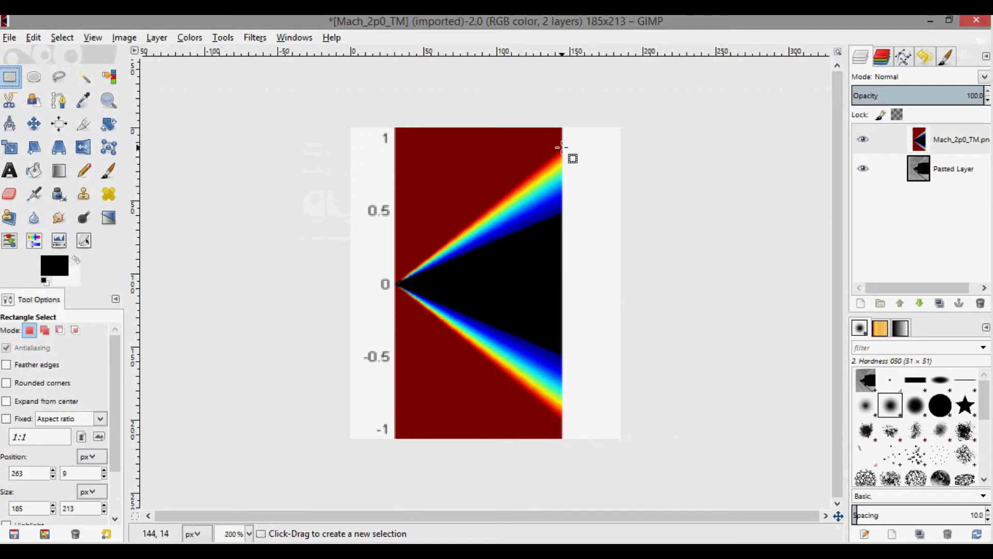
pyautogui.moveTo(562, 148)
pyautogui.mouseDown()
pyautogui.moveTo(476, 215)
pyautogui.moveTo(402, 349)
pyautogui.moveTo(396, 418)
pyautogui.mouseUp()
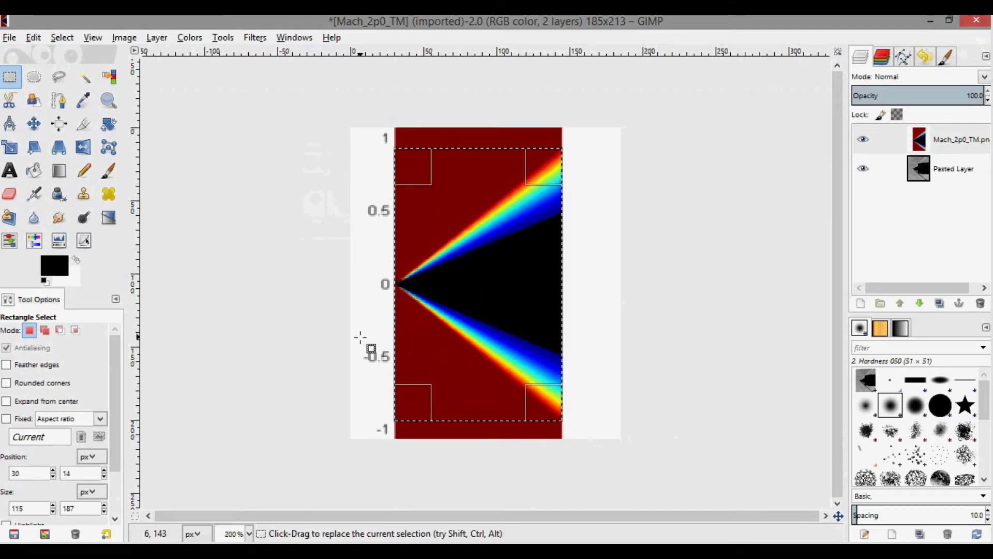
pyautogui.press('ctrl')
pyautogui.hotkey('ctrl', 'c')
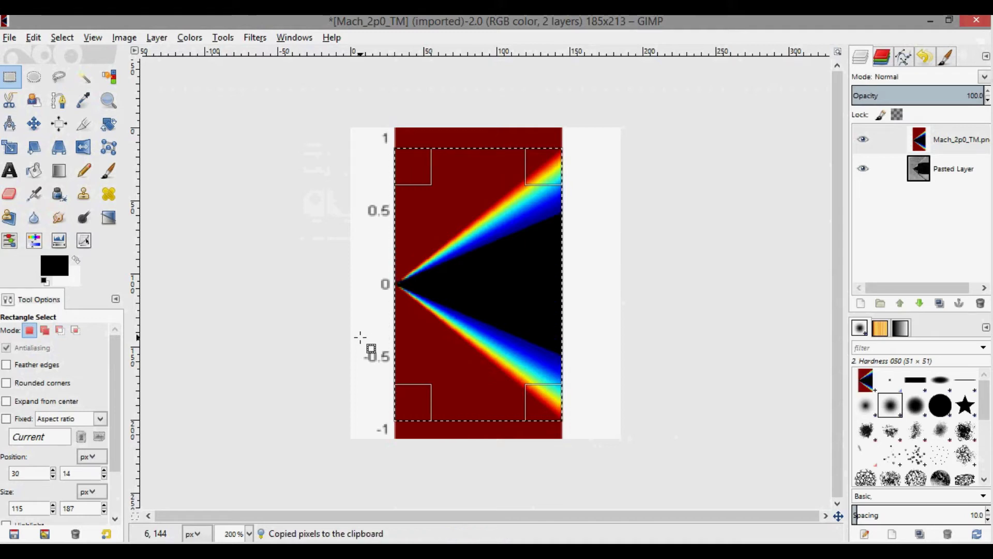
pyautogui.hotkey('ctrl', 'v')
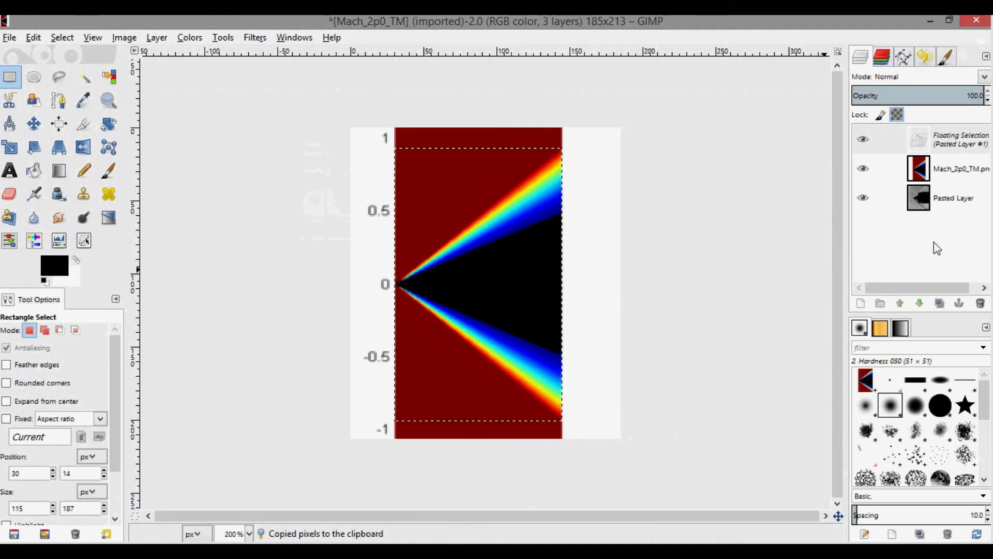
pyautogui.rightClick(922, 140)
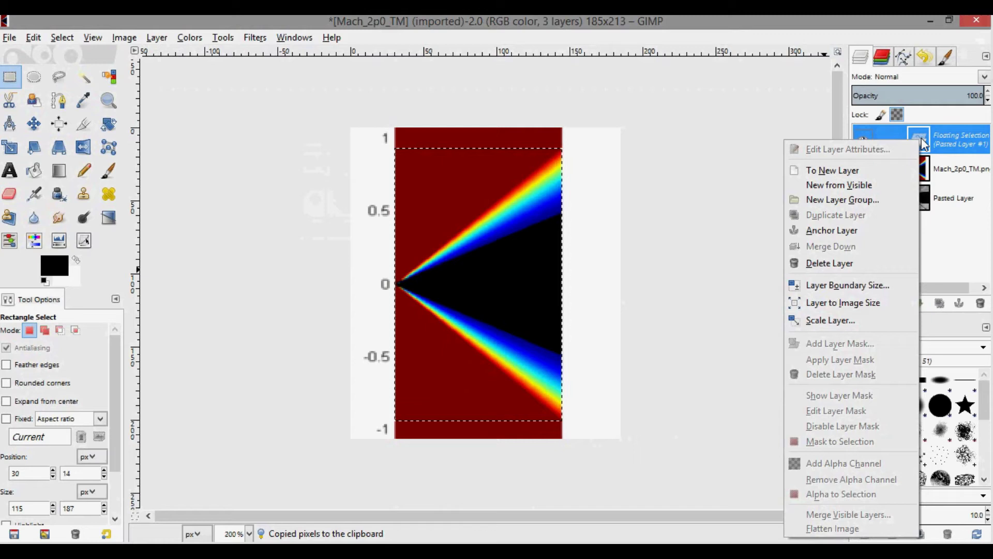
pyautogui.click(902, 170)
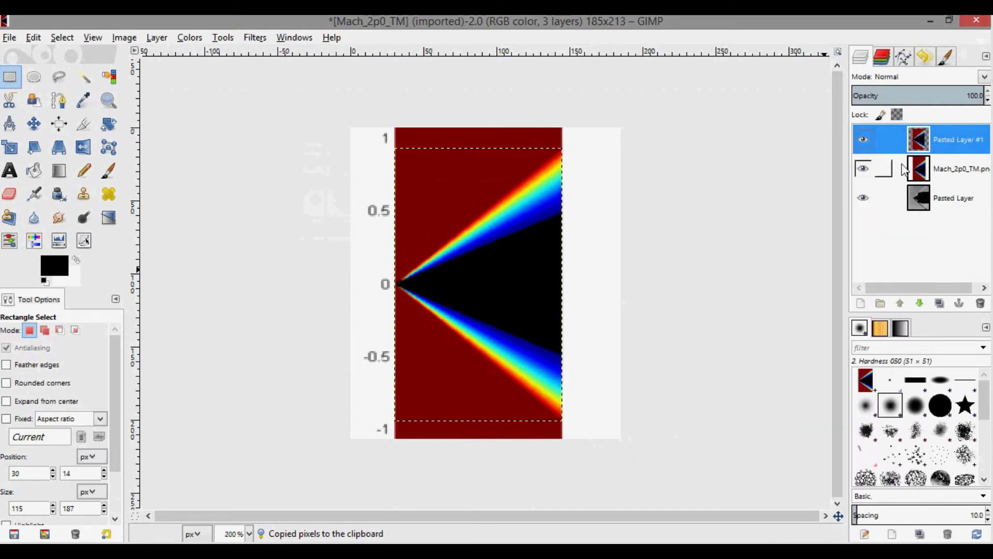
# Step: Merge down the uncropped Mach_2p0_TM layer and shift Pasted Layer #1 to line up with the cone
pyautogui.rightClick(922, 174)
pyautogui.click(867, 278)
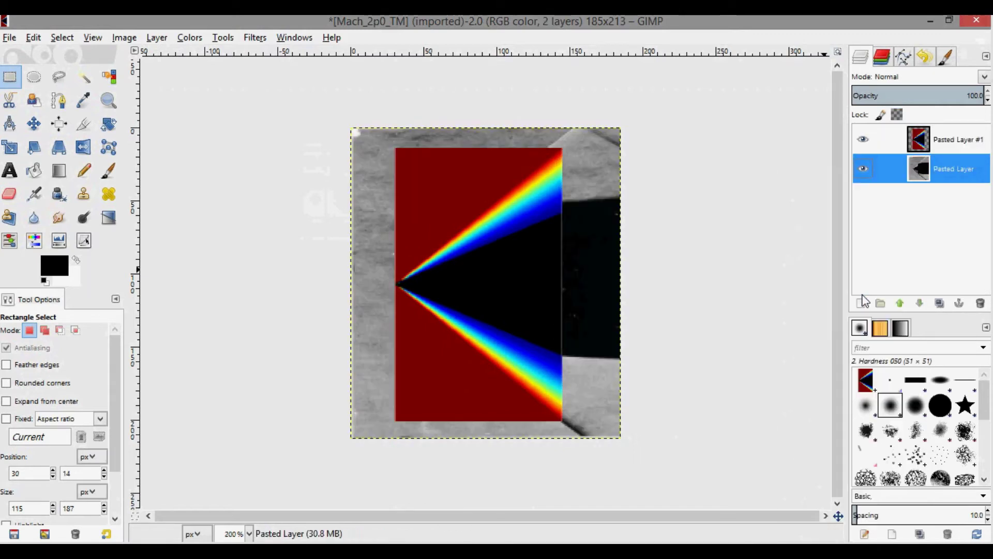
pyautogui.click(917, 144)
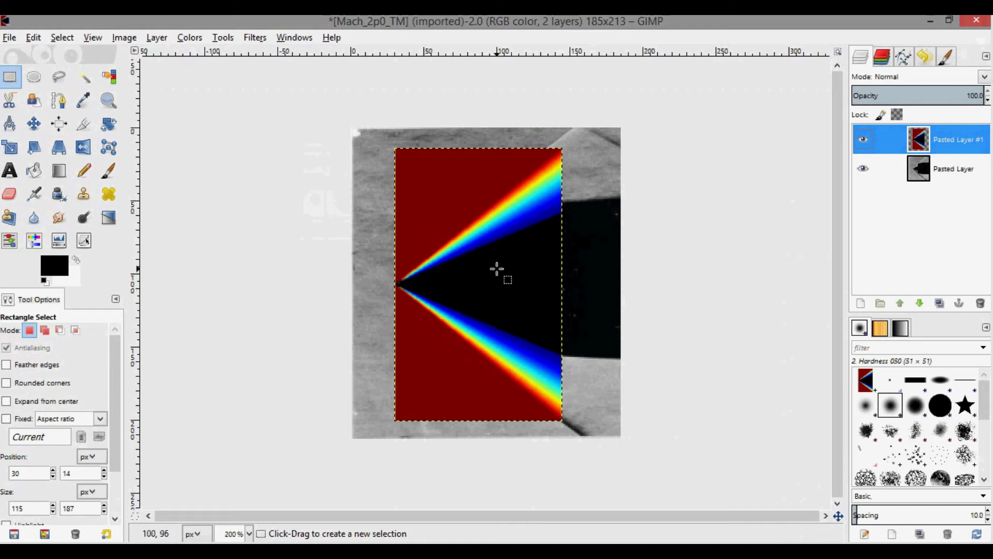
pyautogui.press('m')
pyautogui.moveTo(497, 269)
pyautogui.mouseDown()
pyautogui.moveTo(552, 271)
pyautogui.moveTo(504, 281)
pyautogui.mouseUp()
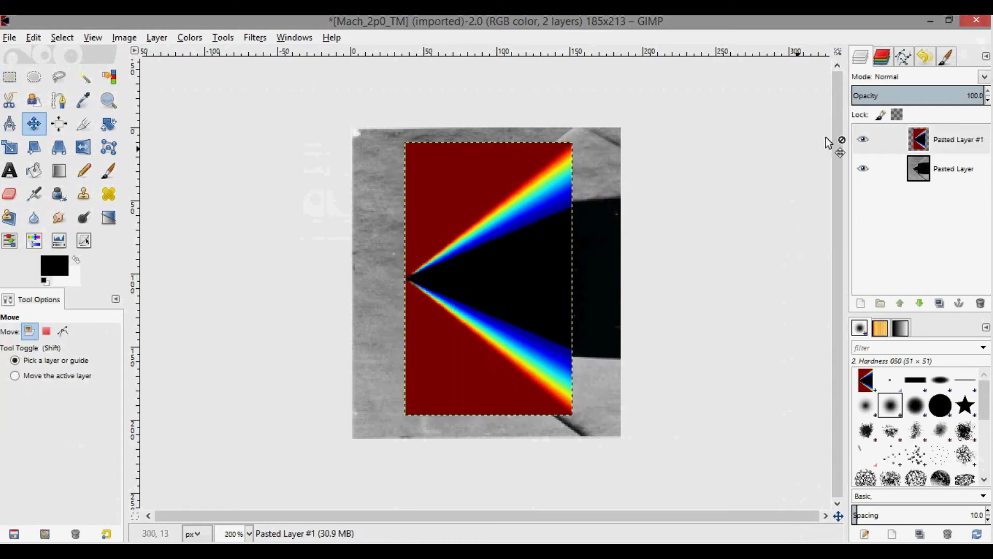
# Step: Set Pasted Layer #1 to 46.2% opacity and move it left onto the photo's cone tip
pyautogui.moveTo(916, 96); pyautogui.dragTo(927, 96)
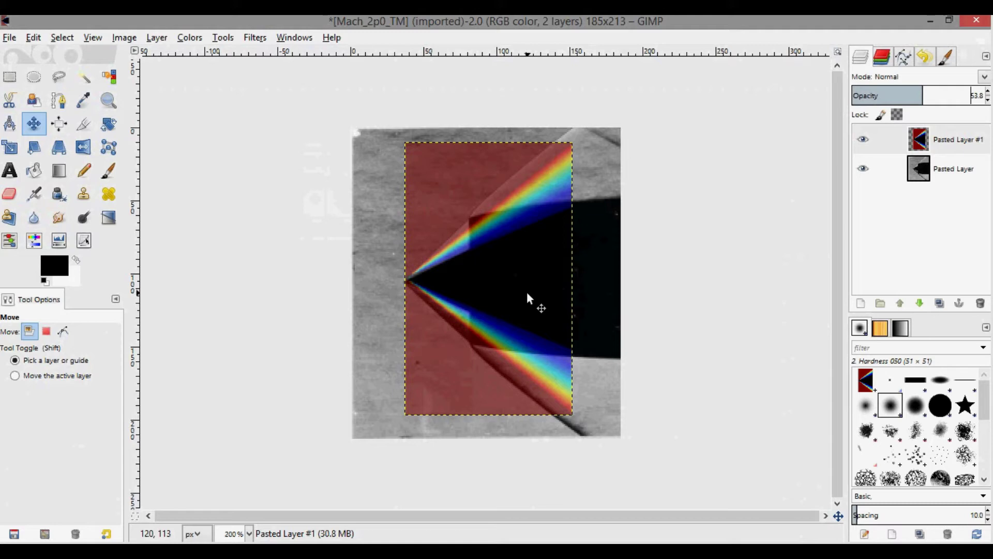
pyautogui.moveTo(527, 293); pyautogui.dragTo(557, 302)
pyautogui.moveTo(490, 280); pyautogui.dragTo(460, 276)
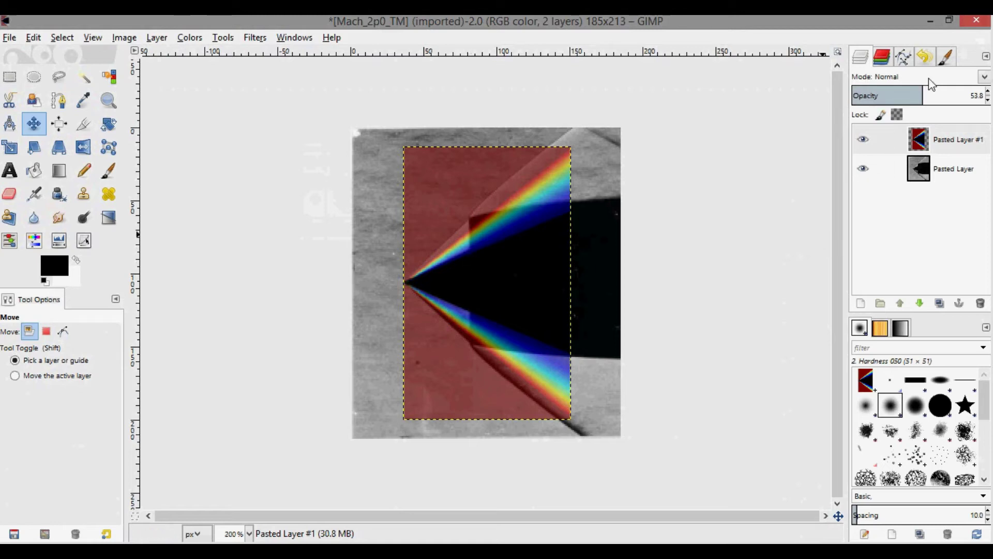
pyautogui.moveTo(922, 95)
pyautogui.mouseDown()
pyautogui.moveTo(886, 98)
pyautogui.moveTo(951, 98)
pyautogui.moveTo(898, 101)
pyautogui.moveTo(916, 101)
pyautogui.mouseUp()
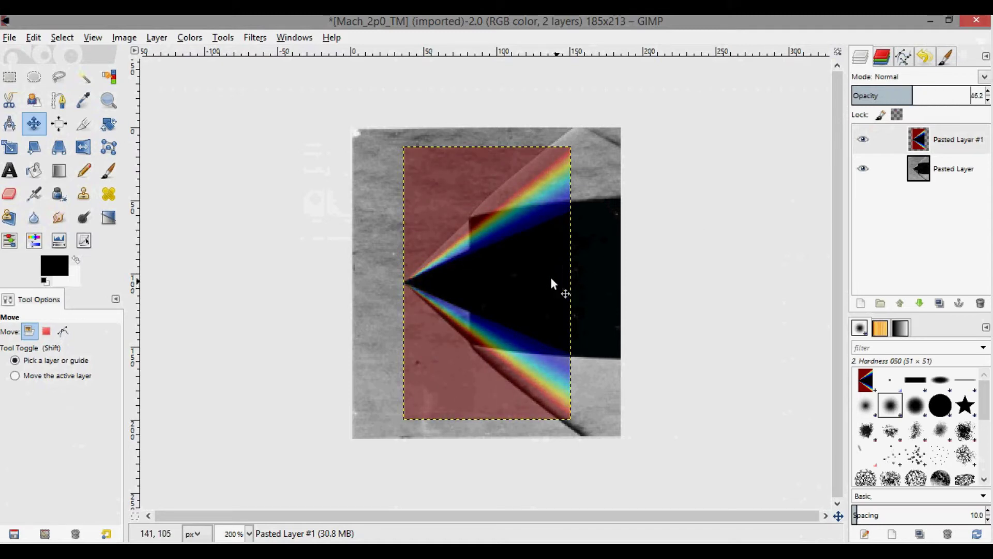
pyautogui.moveTo(507, 271)
pyautogui.mouseDown()
pyautogui.moveTo(530, 272)
pyautogui.moveTo(505, 270)
pyautogui.mouseUp()
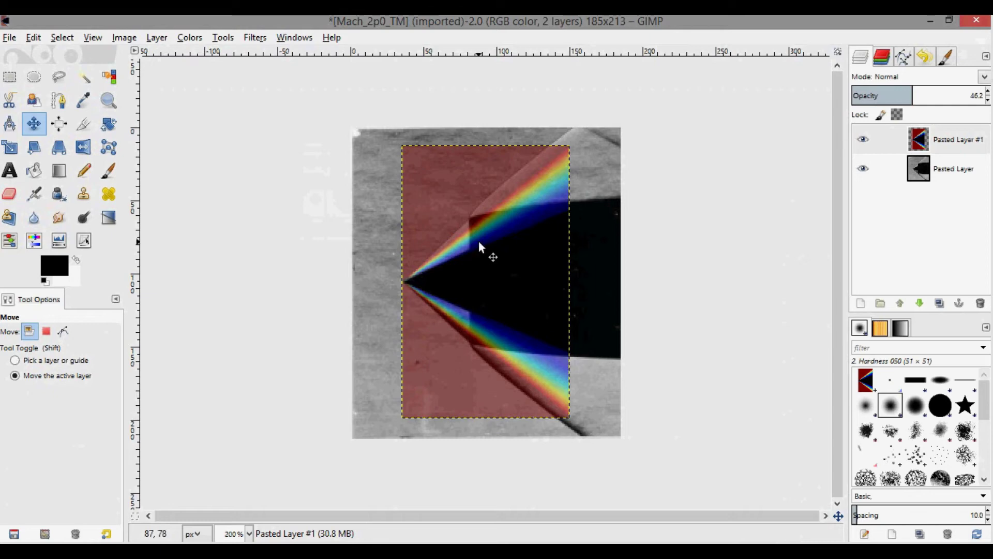
# Step: Shrink Pasted Layer #1 to about 106×178 px and move it up slightly
pyautogui.scroll(2, 479, 241)
pyautogui.scroll(-1, 507, 262)
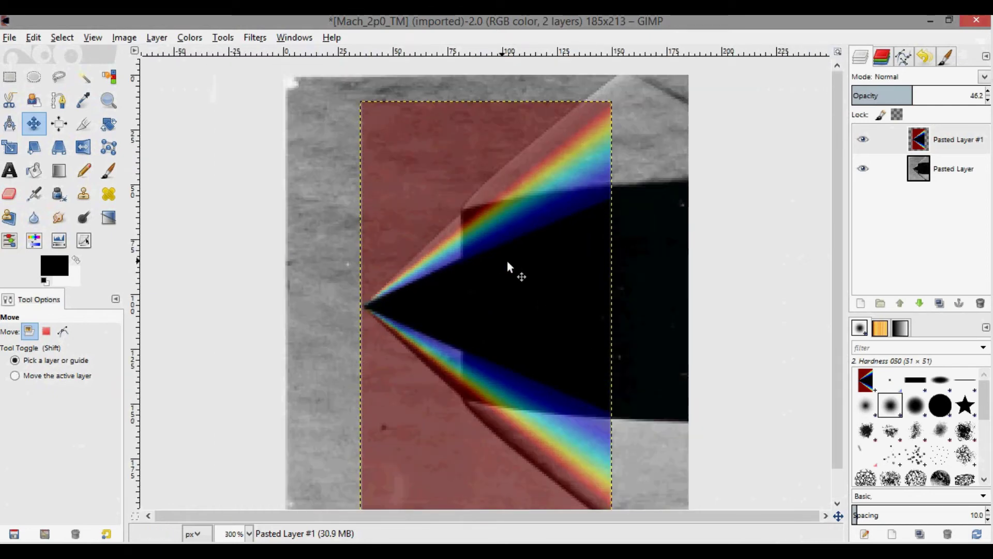
pyautogui.scroll(-1, 507, 263)
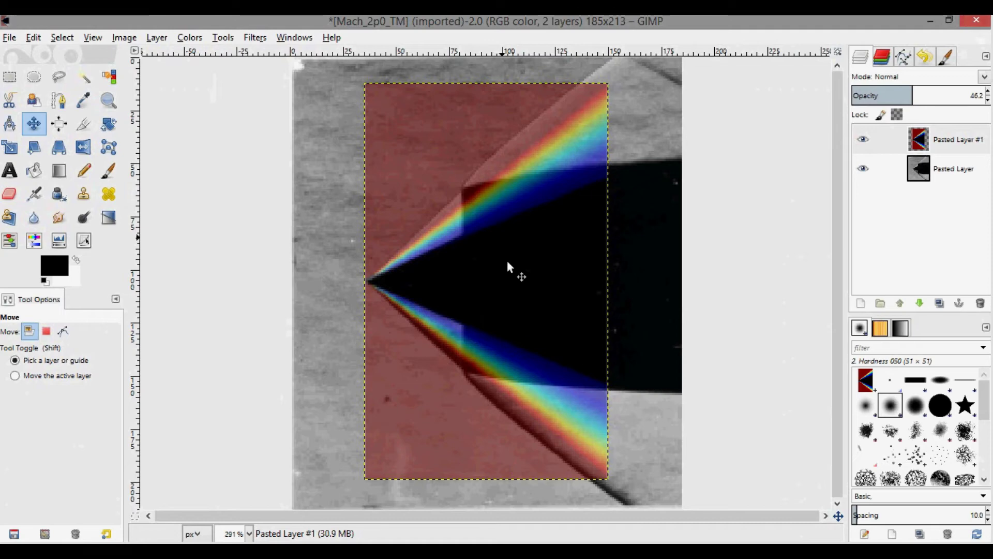
pyautogui.hotkey('shift', 't')
pyautogui.click(505, 163)
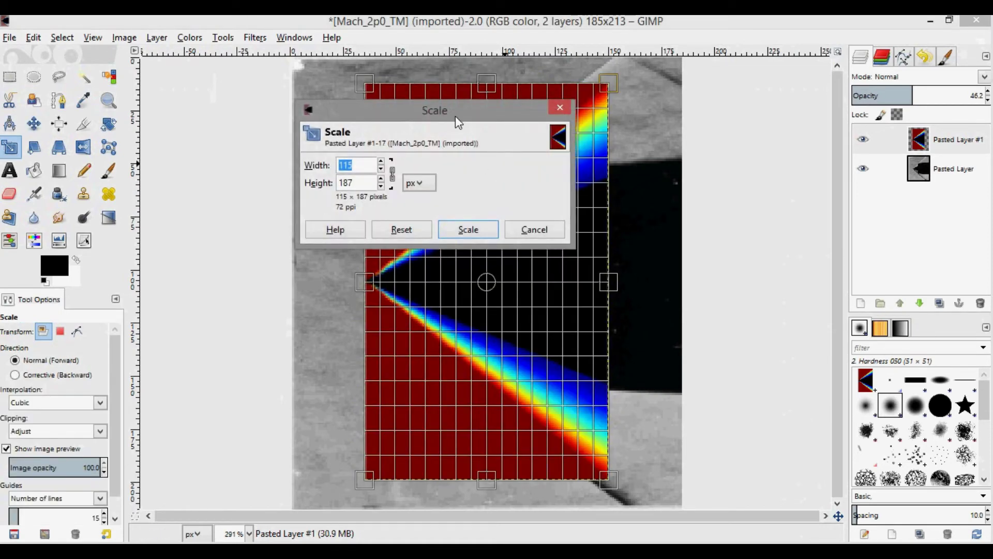
pyautogui.moveTo(460, 110); pyautogui.dragTo(253, 109)
pyautogui.moveTo(604, 105); pyautogui.dragTo(584, 128)
pyautogui.press('Return')
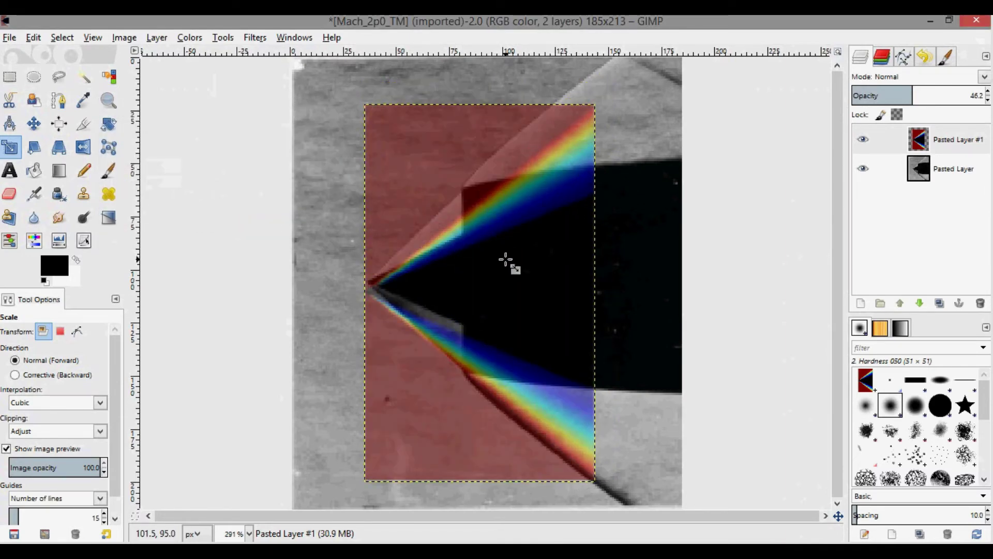
pyautogui.press('m')
pyautogui.moveTo(489, 288)
pyautogui.mouseDown()
pyautogui.moveTo(484, 265)
pyautogui.moveTo(485, 283)
pyautogui.mouseUp()
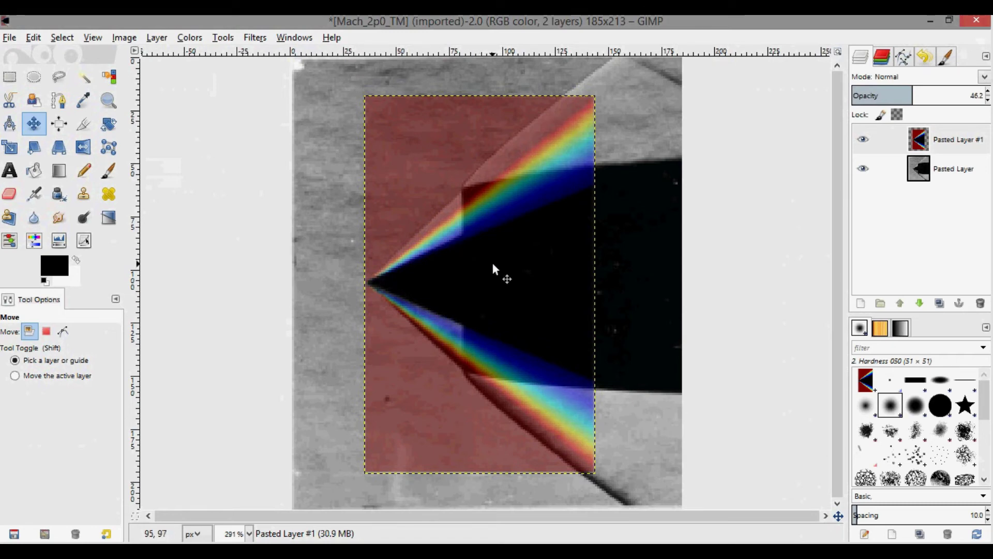
# Step: Stretch the plot layer taller to about 109×188 px and nudge it down and right
pyautogui.hotkey('shift', 's')
pyautogui.click(490, 267)
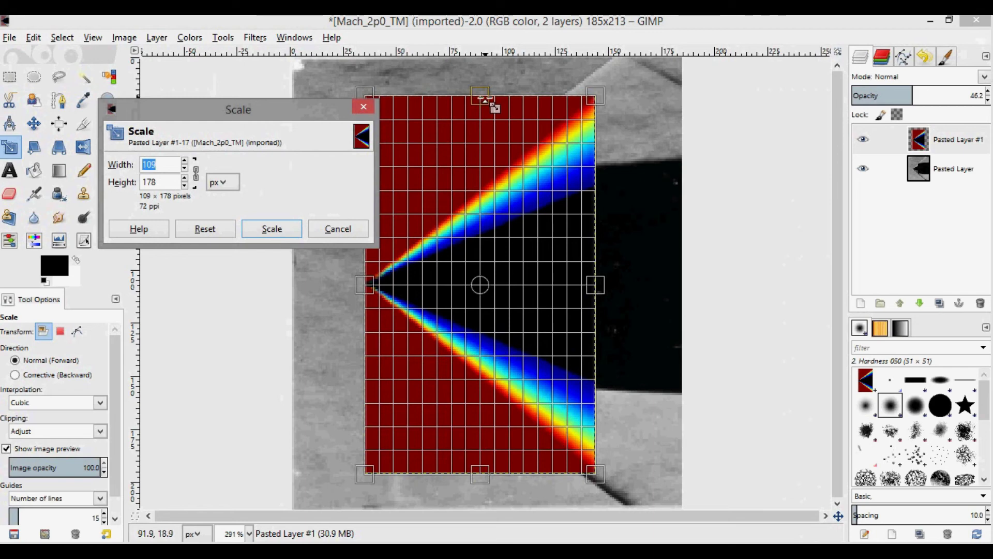
pyautogui.moveTo(481, 99); pyautogui.dragTo(482, 77)
pyautogui.press('Return')
pyautogui.press('m')
pyautogui.moveTo(489, 261)
pyautogui.mouseDown()
pyautogui.moveTo(488, 277)
pyautogui.moveTo(488, 266)
pyautogui.mouseUp()
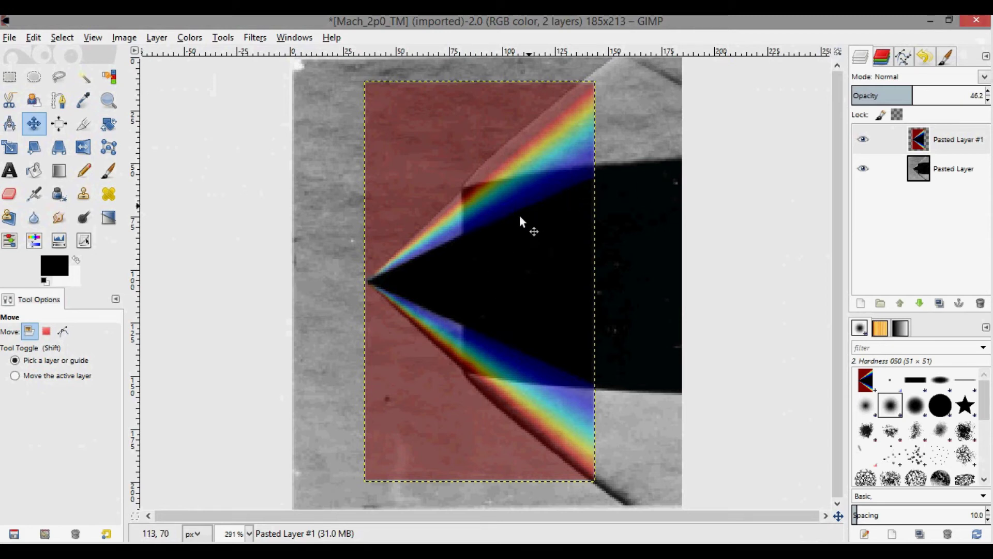
pyautogui.moveTo(520, 217); pyautogui.dragTo(480, 232)
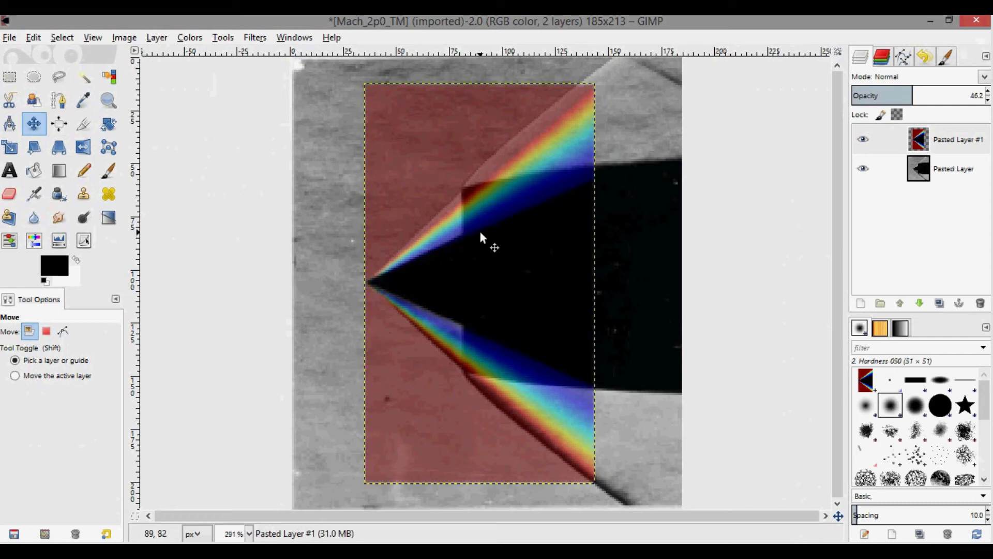
# Step: Stretch the plot layer to 109×193 px and fade it to 14.3% opacity
pyautogui.hotkey('shift', 's')
pyautogui.click(481, 237)
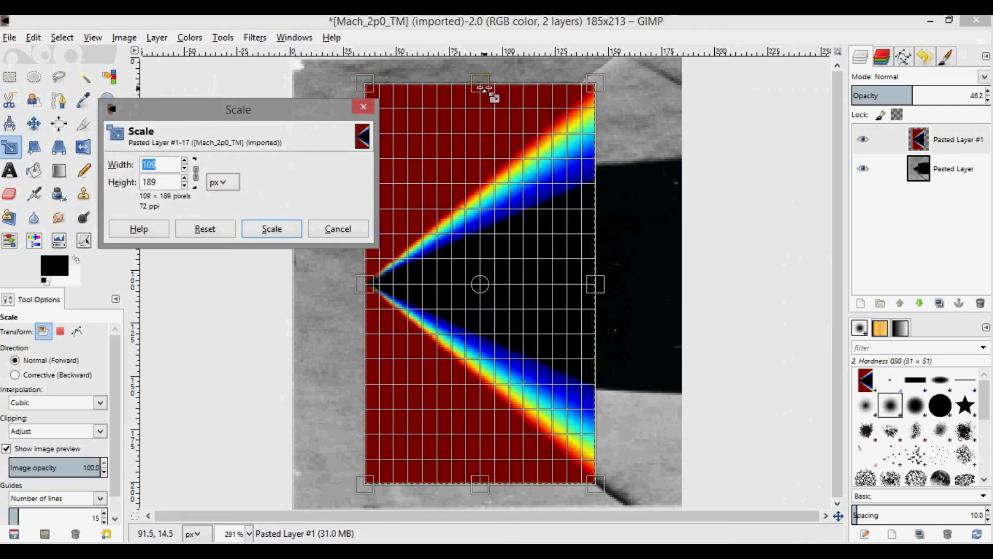
pyautogui.moveTo(483, 89); pyautogui.dragTo(484, 79)
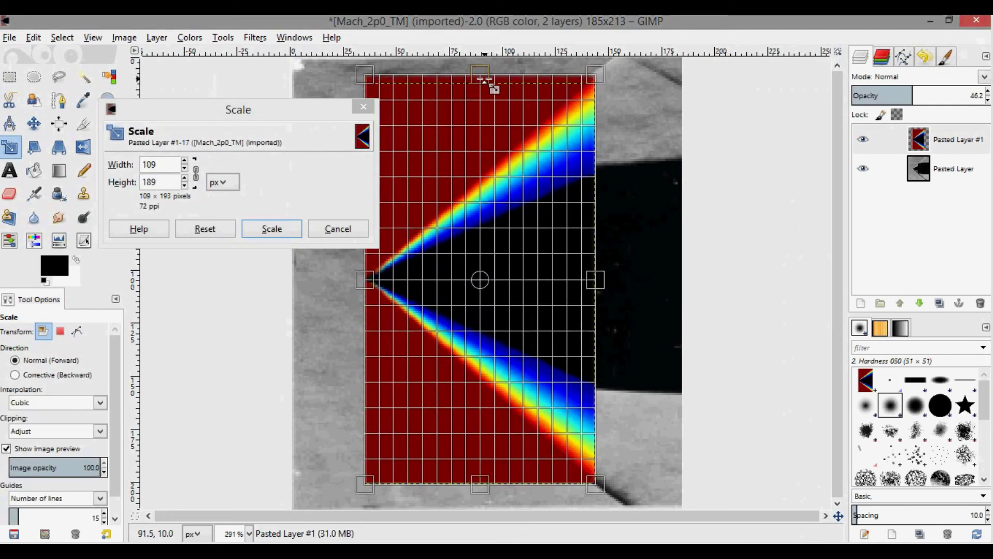
pyautogui.press('Return')
pyautogui.moveTo(913, 96); pyautogui.dragTo(846, 92)
# Step: Raise Pasted Layer #1's opacity to 45.1% and keep it as the active layer
pyautogui.moveTo(823, 88); pyautogui.dragTo(872, 93)
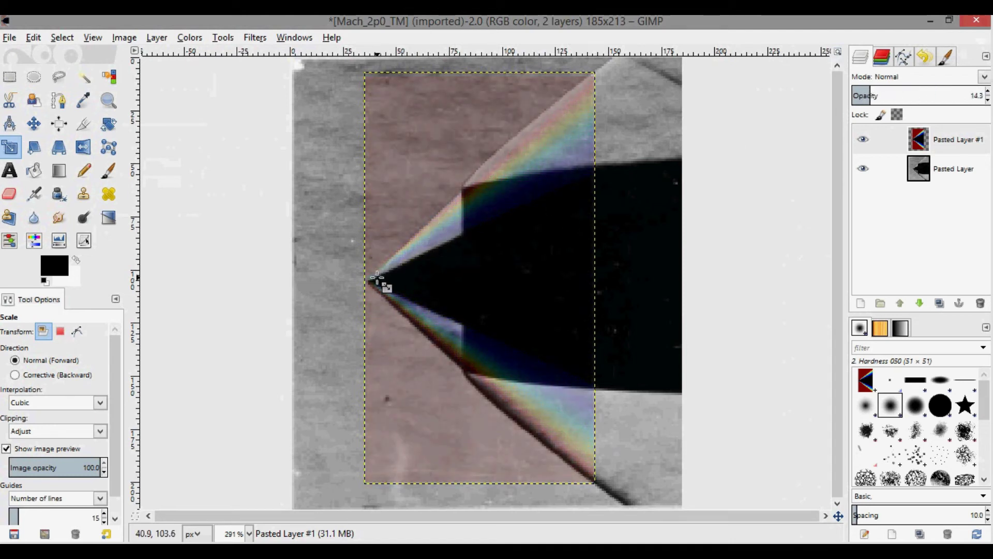
pyautogui.moveTo(860, 96); pyautogui.dragTo(897, 97)
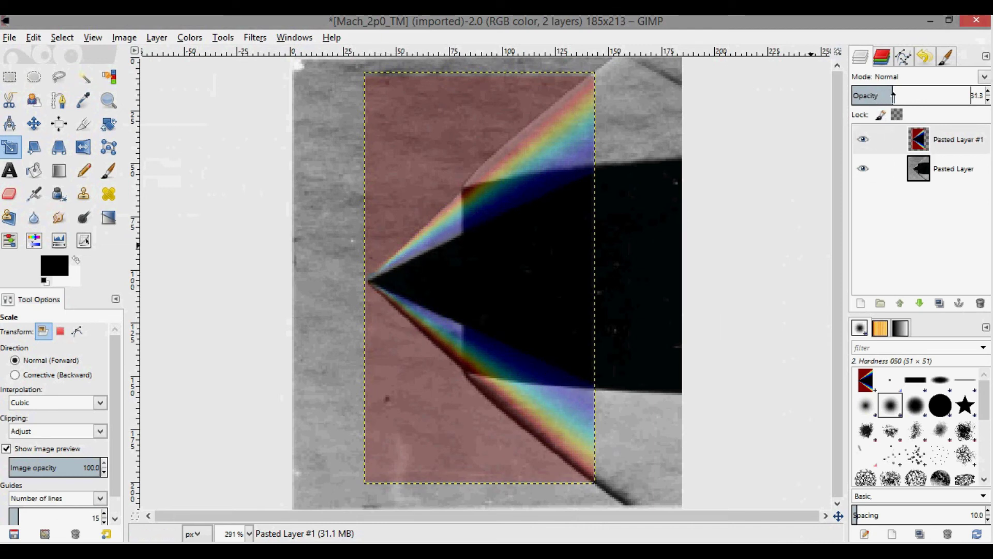
pyautogui.moveTo(893, 96); pyautogui.dragTo(911, 95)
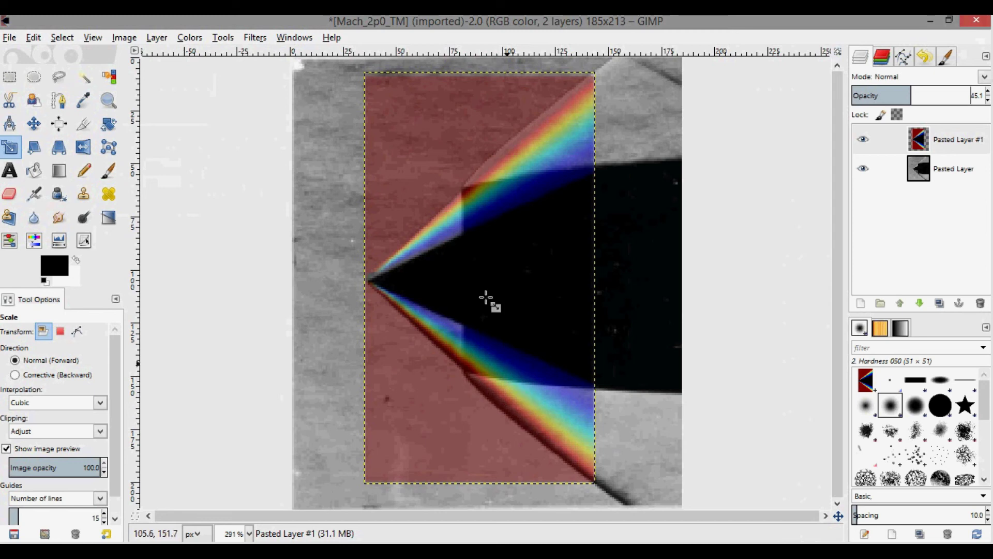
pyautogui.click(914, 141)
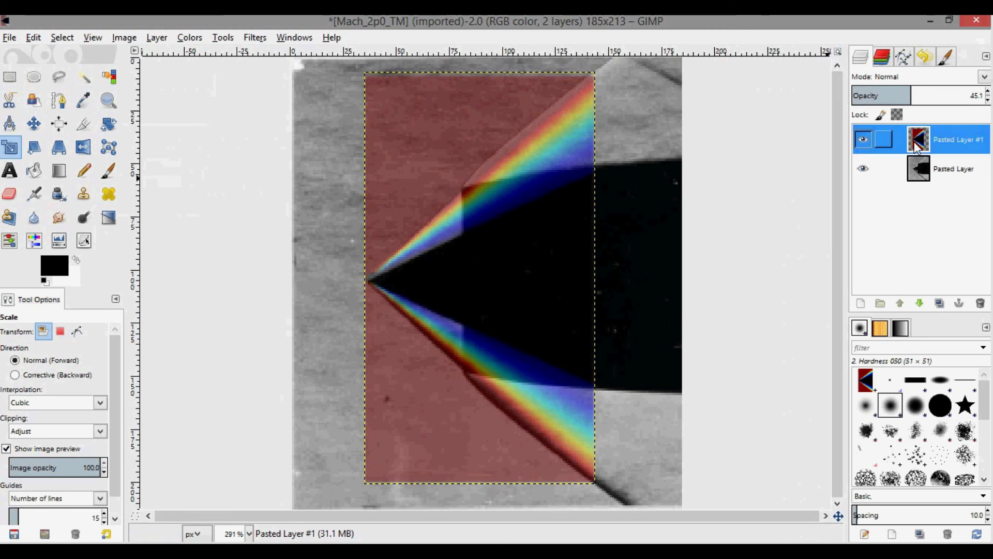
# Step: Copy the region around the cone tip into its own new layer, Pasted Layer #2
pyautogui.click(9, 77)
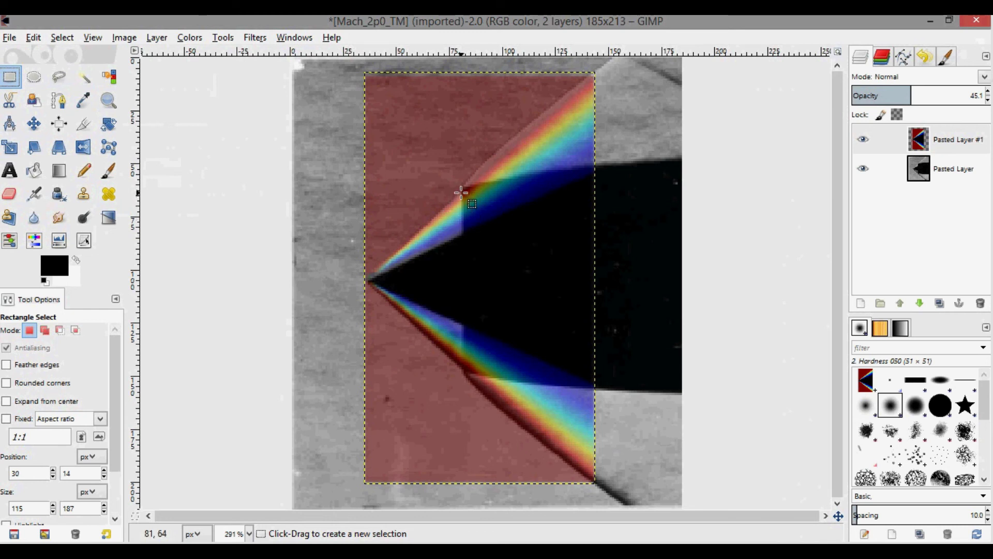
pyautogui.moveTo(461, 193); pyautogui.dragTo(367, 375)
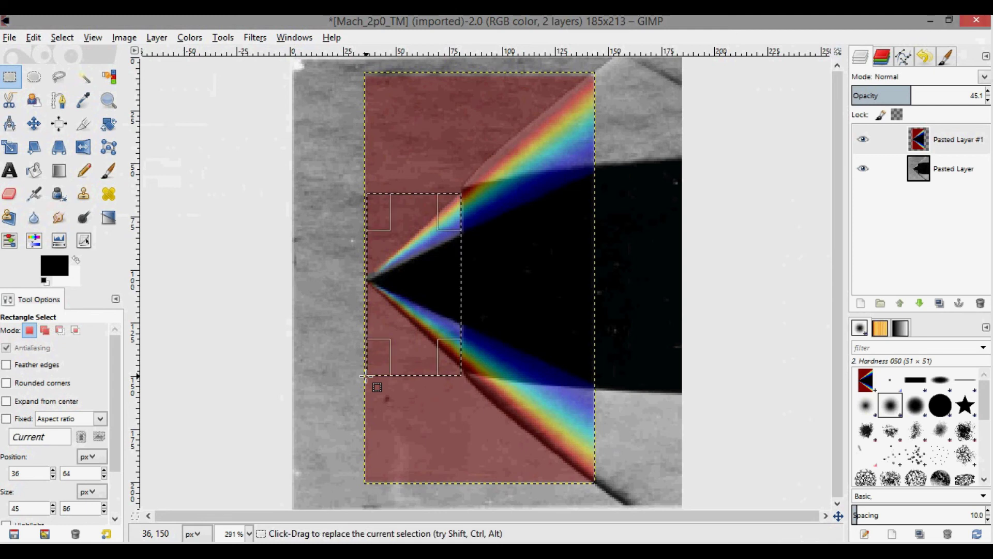
pyautogui.press('ctrl')
pyautogui.hotkey('ctrl', 'c')
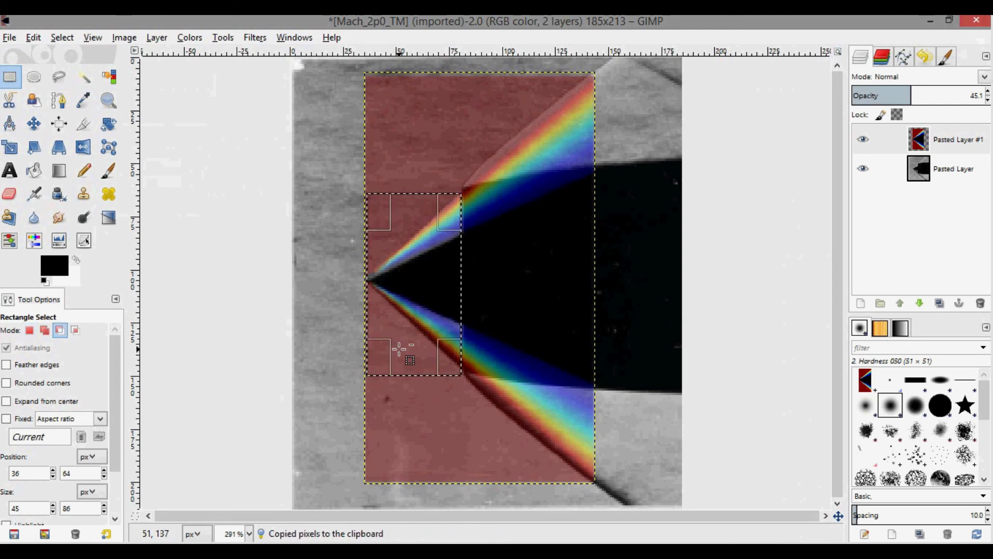
pyautogui.hotkey('ctrl', 'v')
pyautogui.rightClick(861, 139)
pyautogui.click(855, 165)
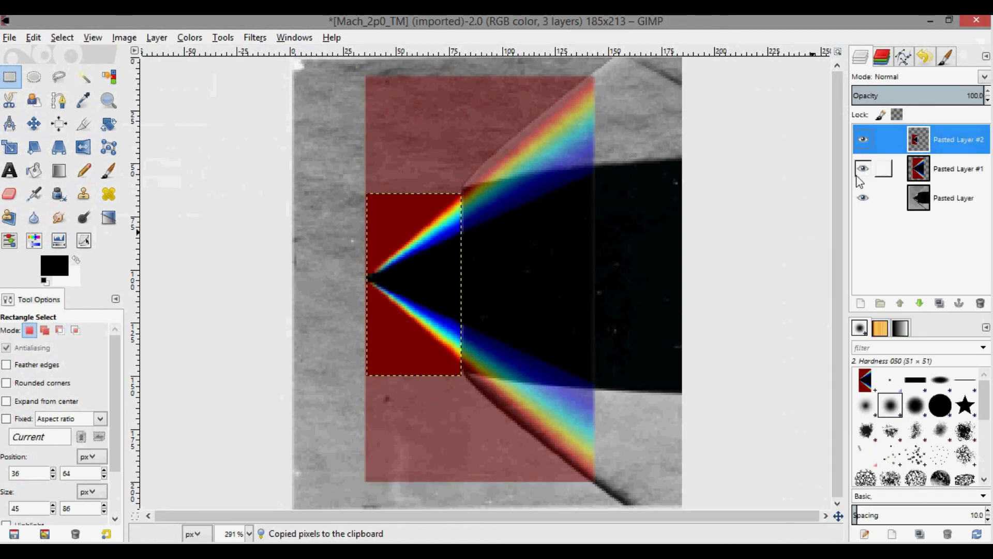
# Step: Hide Pasted Layer #1 and set the cone-tip layer's opacity to 50.5%
pyautogui.click(862, 169)
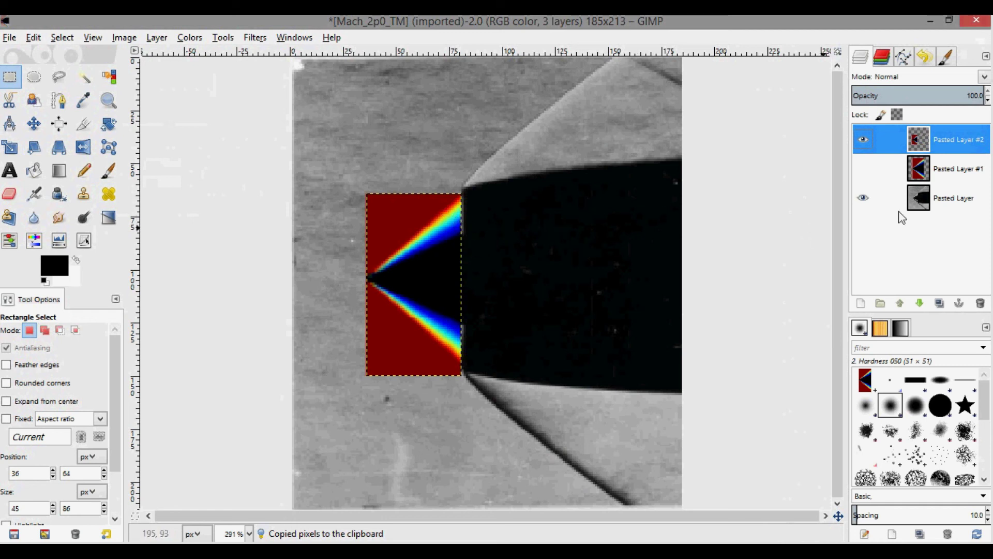
pyautogui.click(884, 168)
pyautogui.click(910, 95)
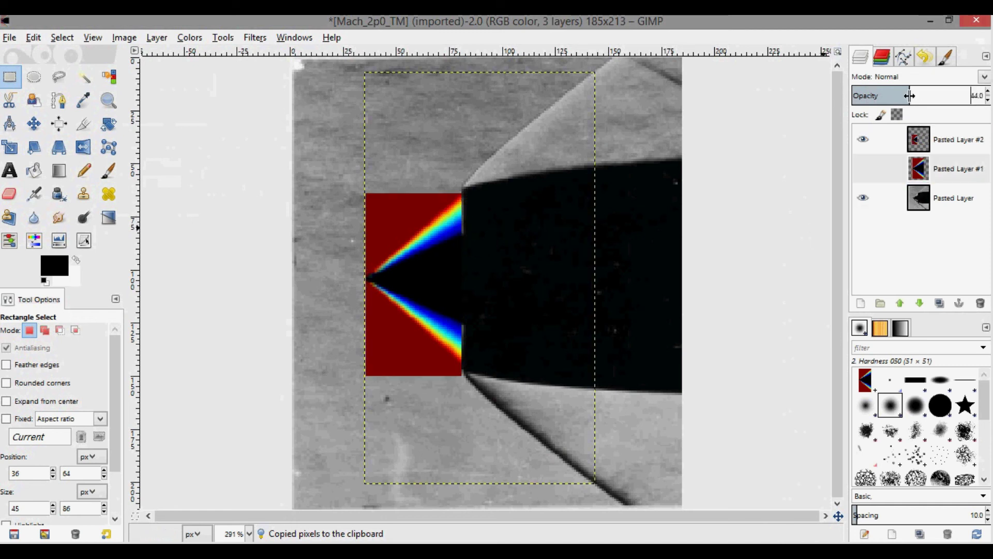
pyautogui.click(884, 139)
pyautogui.click(909, 94)
pyautogui.moveTo(909, 95)
pyautogui.mouseDown()
pyautogui.moveTo(930, 94)
pyautogui.moveTo(919, 93)
pyautogui.mouseUp()
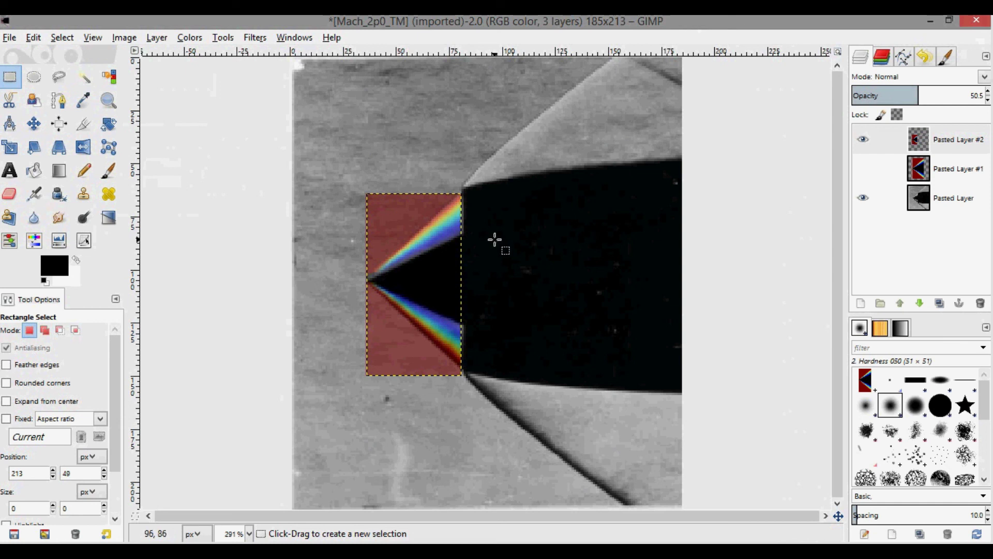
pyautogui.click(925, 212)
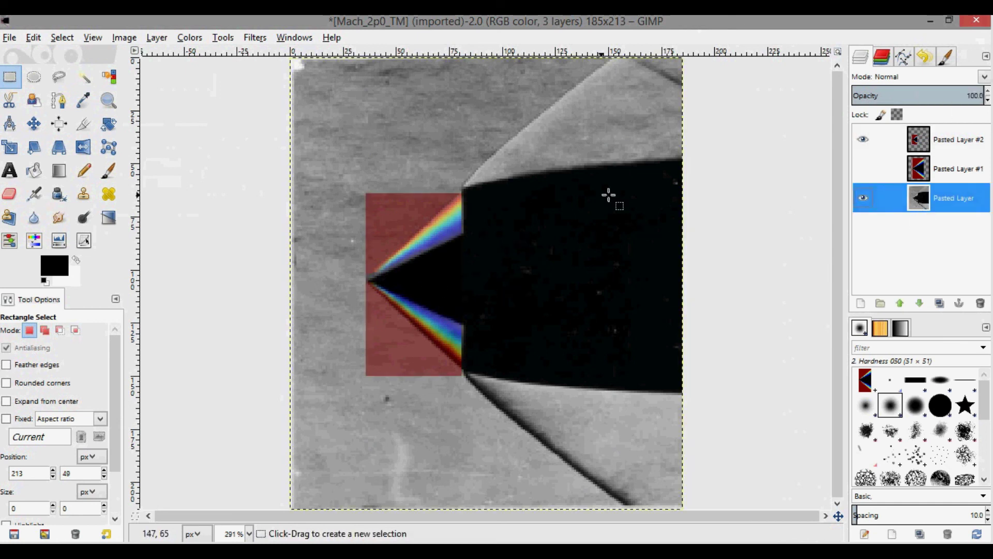